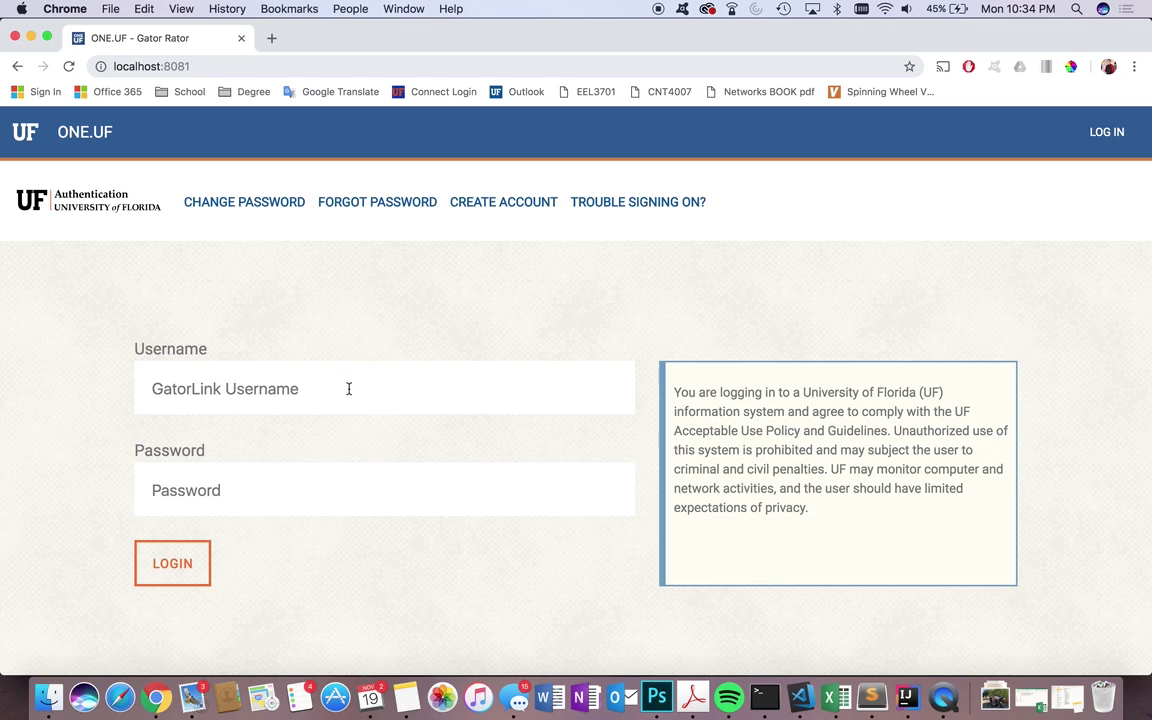
# - Log in to Gator Rator with the student's username and password
pyautogui.click(306, 390)
pyautogui.write('te')
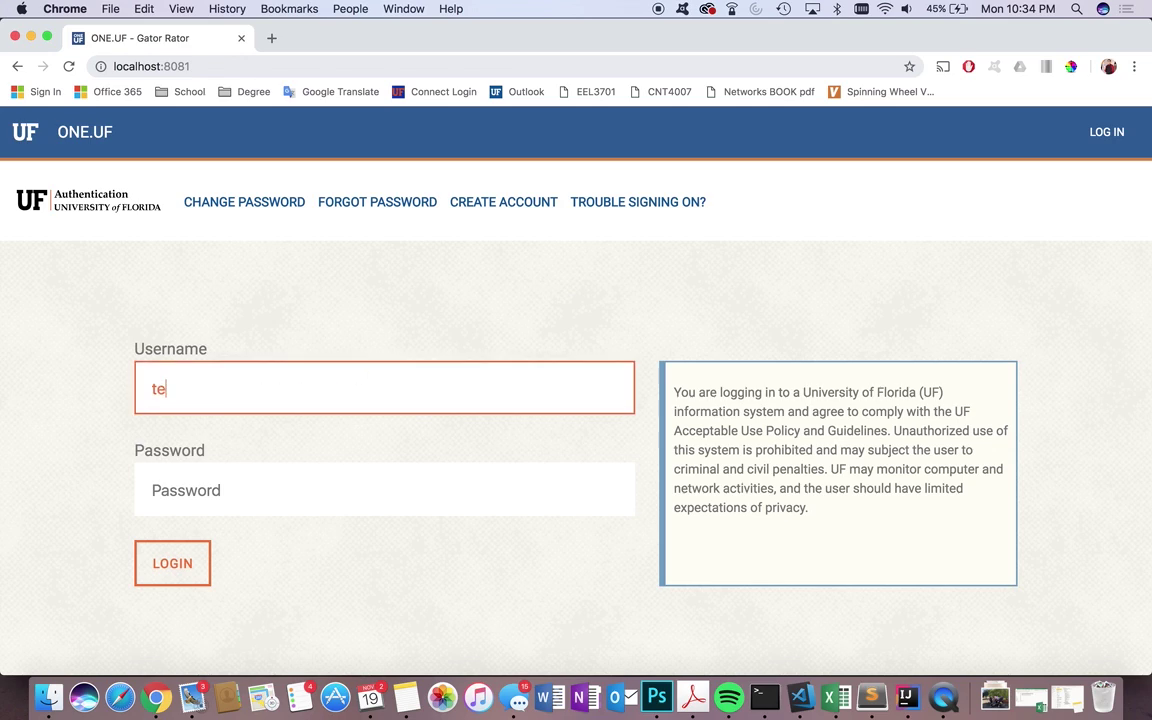
pyautogui.write('stuser')
pyautogui.click(252, 489)
pyautogui.write('password')
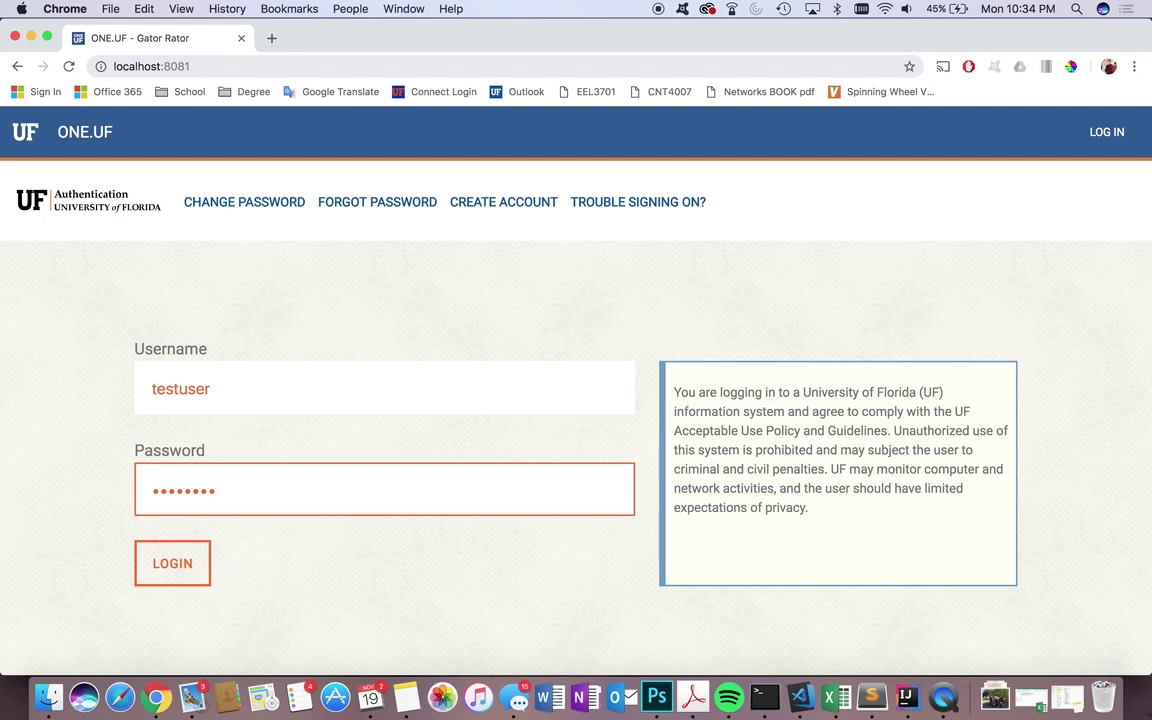
pyautogui.click(172, 564)
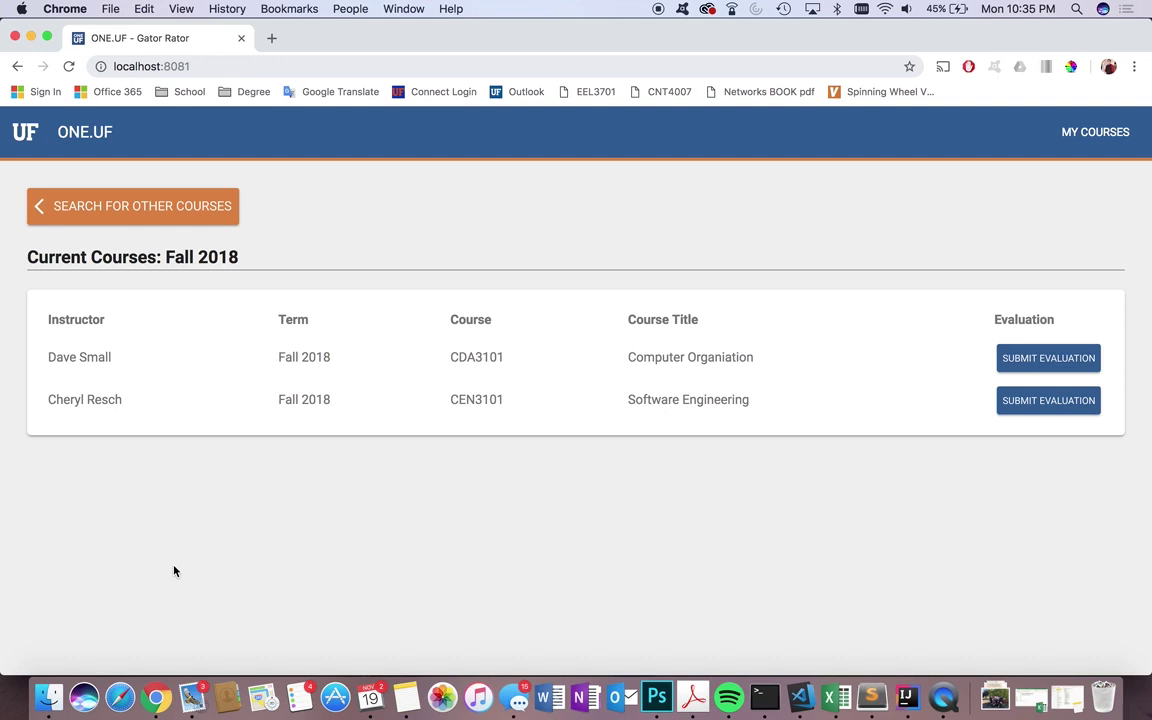
# - Open the CDA3101 evaluation form and rate all six instructor questions as 3
pyautogui.click(1029, 368)
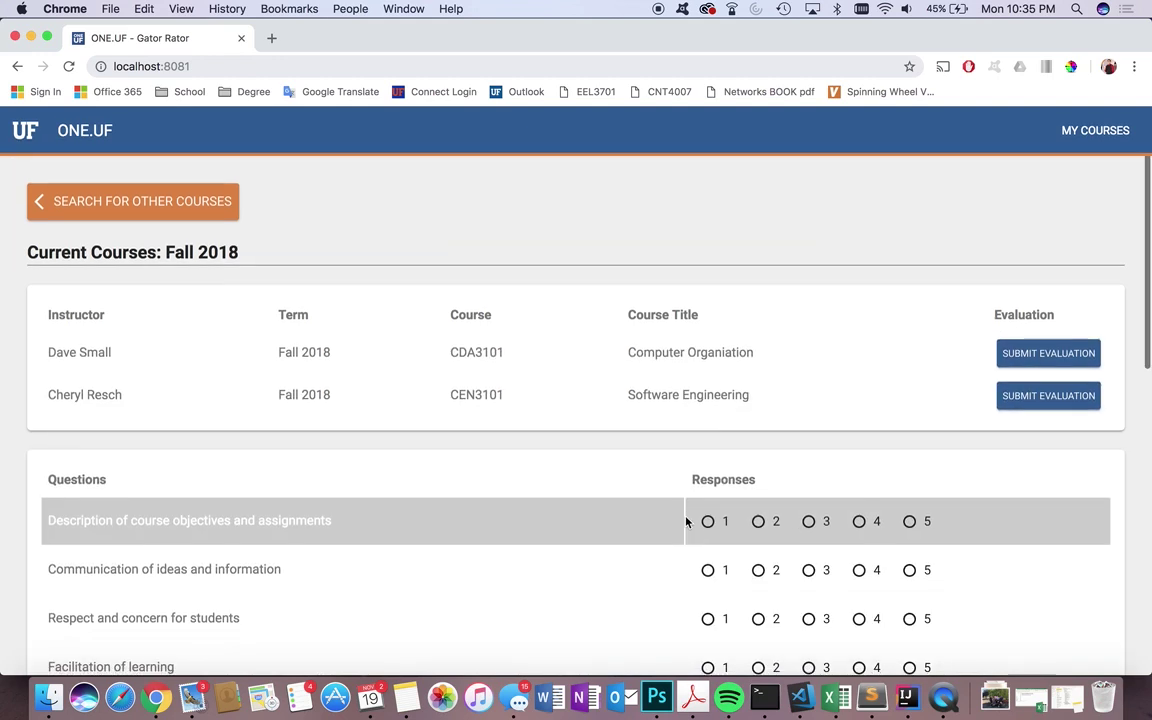
pyautogui.scroll(-5, 687, 521)
pyautogui.scroll(-2, 686, 521)
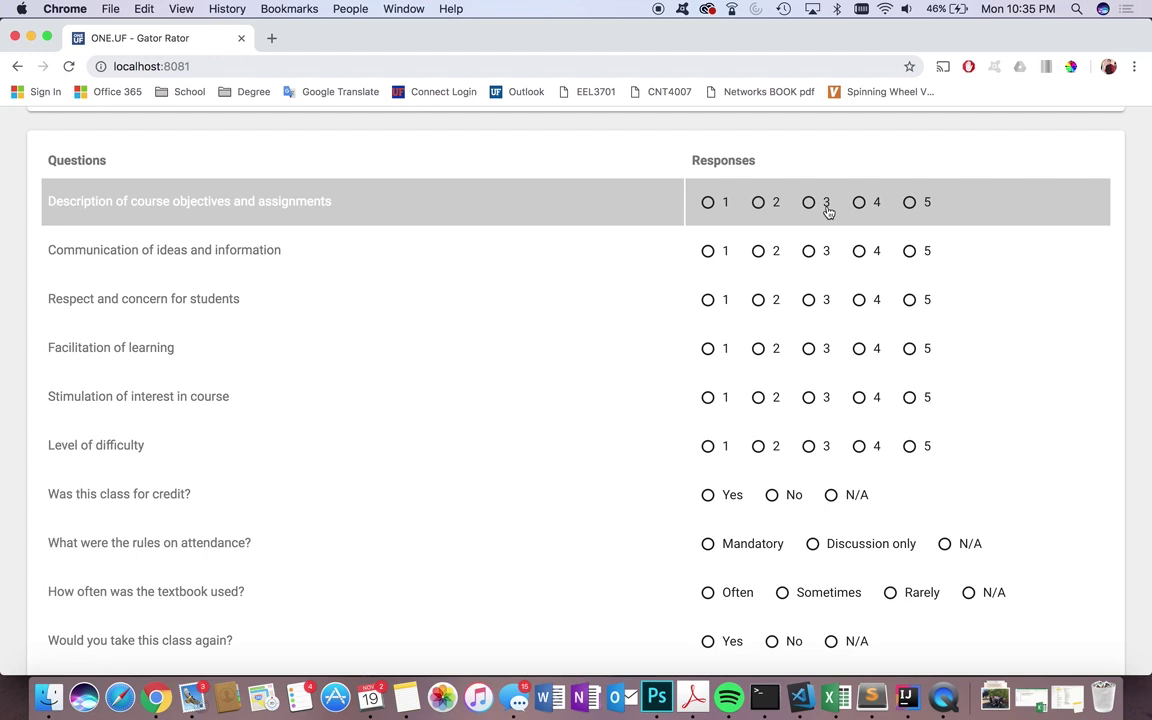
pyautogui.click(810, 203)
pyautogui.click(808, 252)
pyautogui.click(809, 299)
pyautogui.click(809, 346)
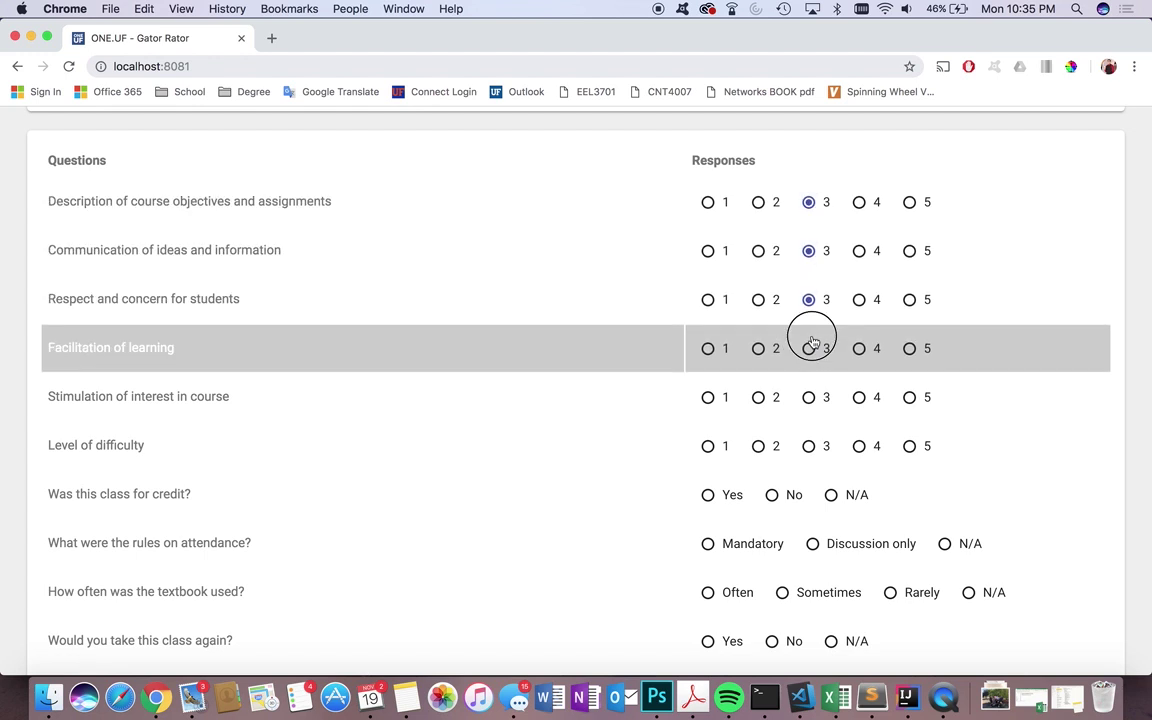
pyautogui.click(809, 397)
pyautogui.click(809, 445)
# - Answer credit Yes, attendance N/A, textbook used Often, and take-again N/A
pyautogui.scroll(-3, 810, 440)
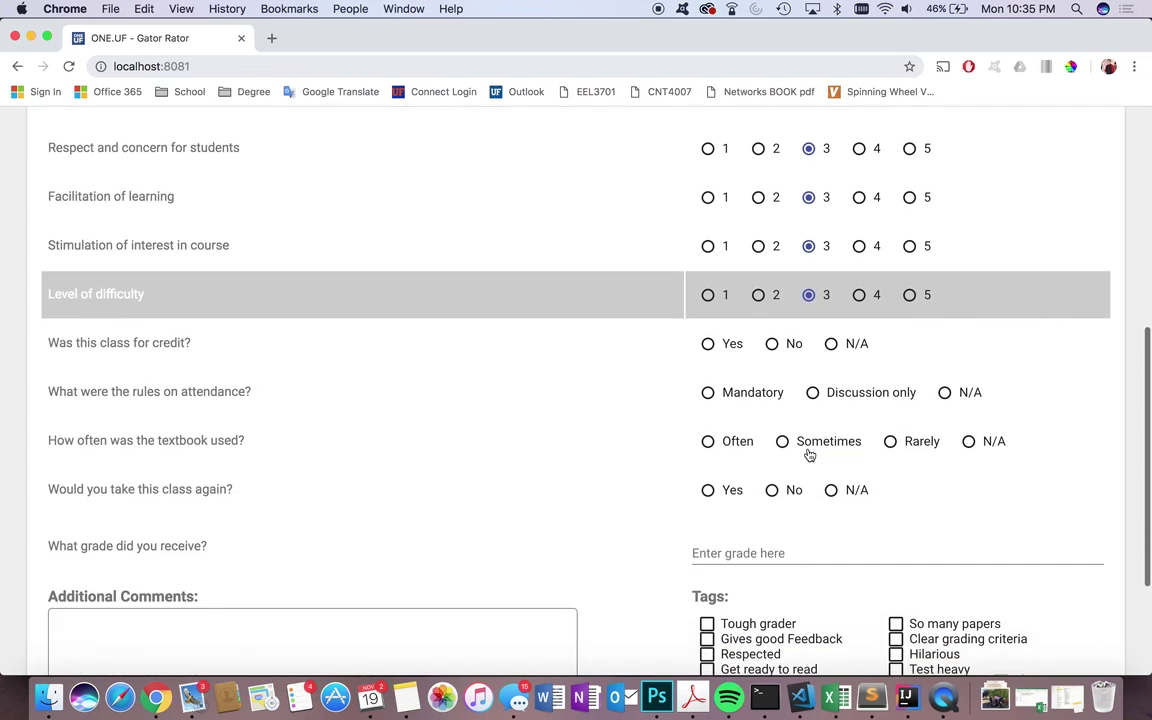
pyautogui.click(708, 328)
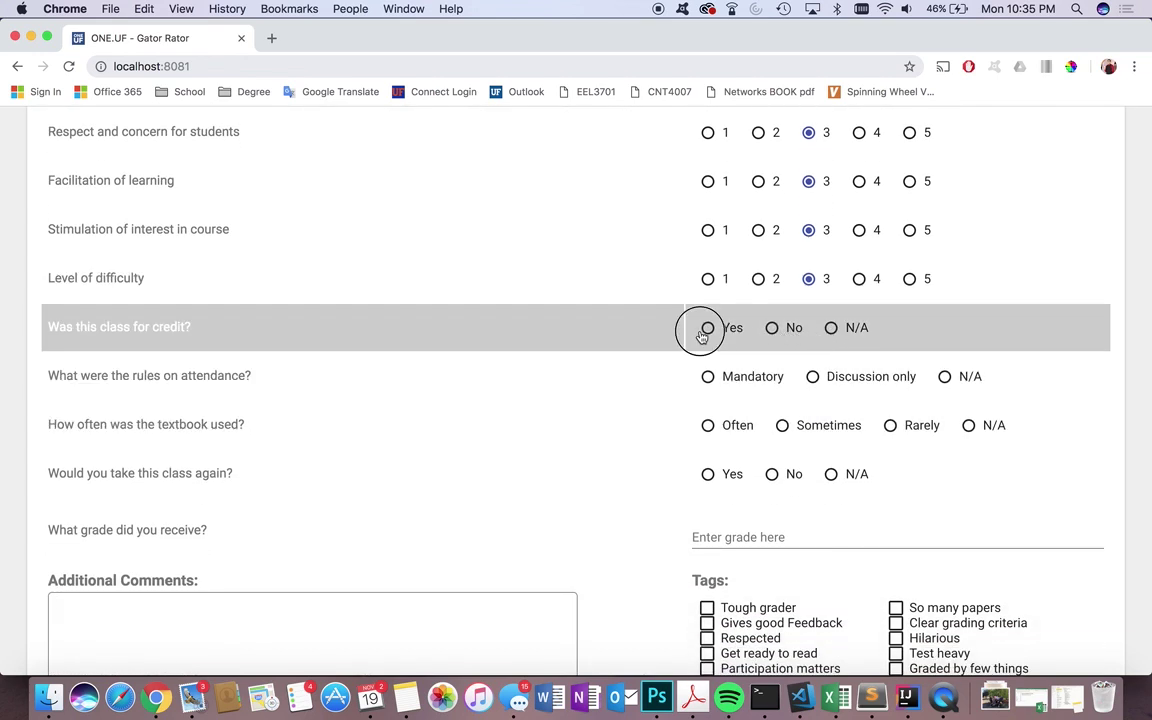
pyautogui.click(708, 376)
pyautogui.click(708, 425)
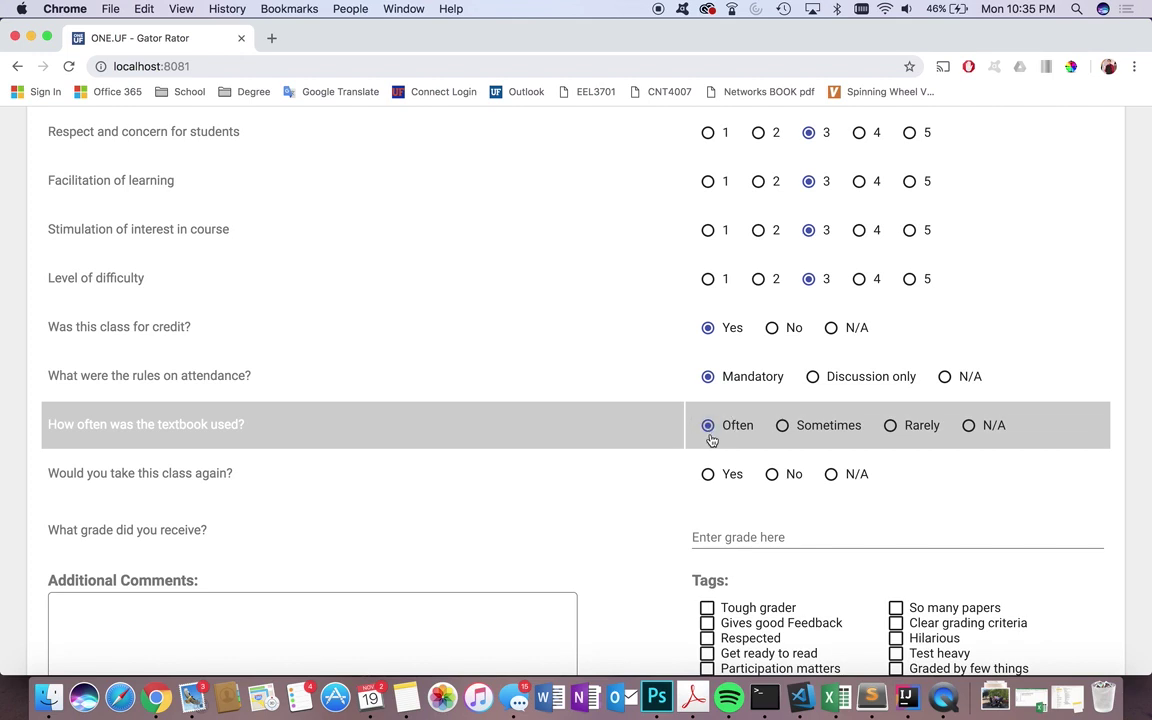
pyautogui.click(708, 474)
pyautogui.scroll(-4, 711, 478)
pyautogui.click(852, 302)
pyautogui.click(944, 205)
pyautogui.click(761, 366)
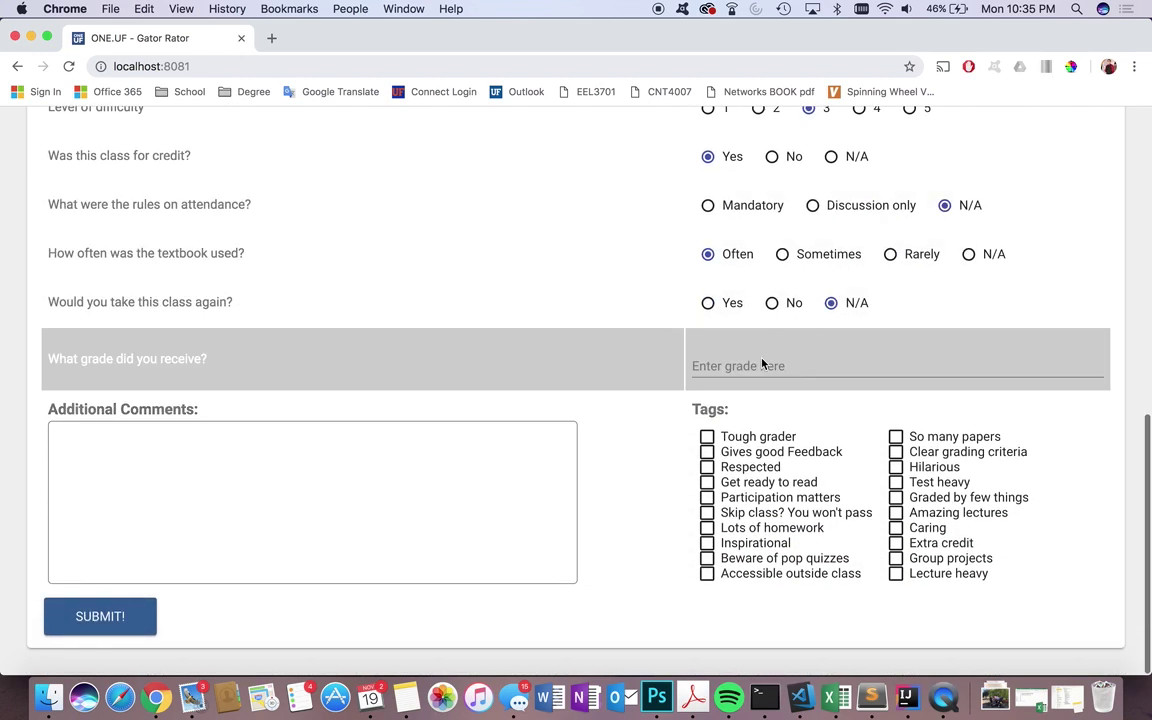
pyautogui.click(760, 367)
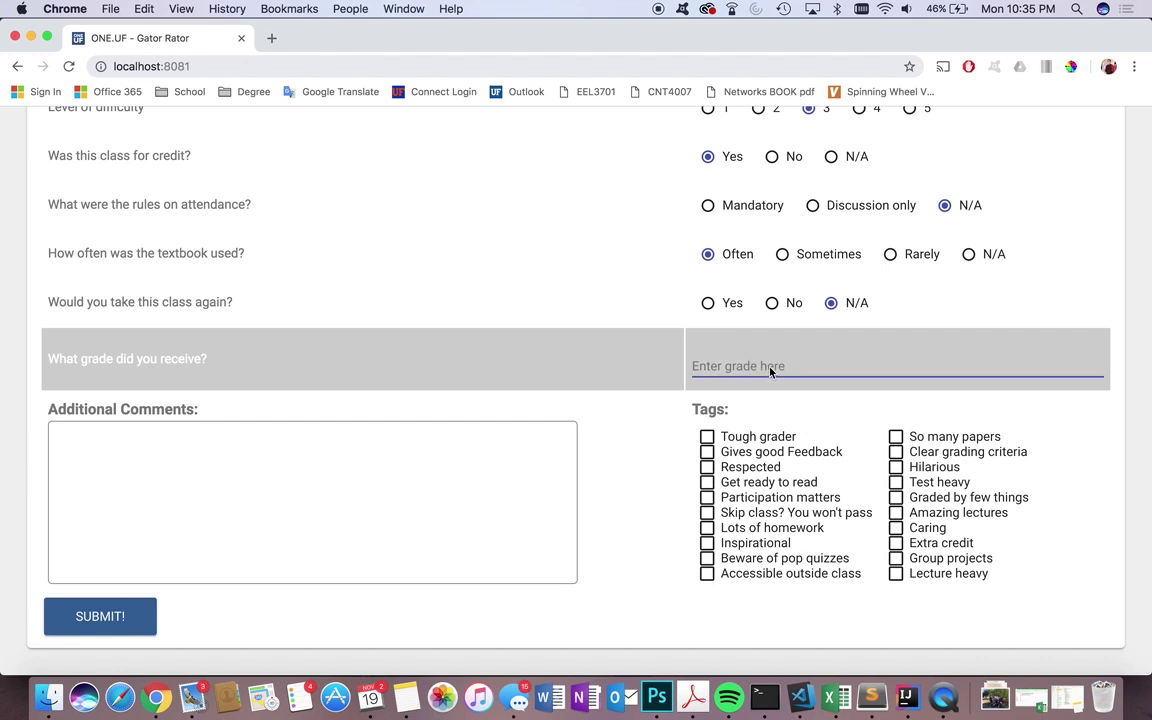
# - Enter grade A+ and the comment 'great professor!'
pyautogui.write('A+')
pyautogui.click(430, 452)
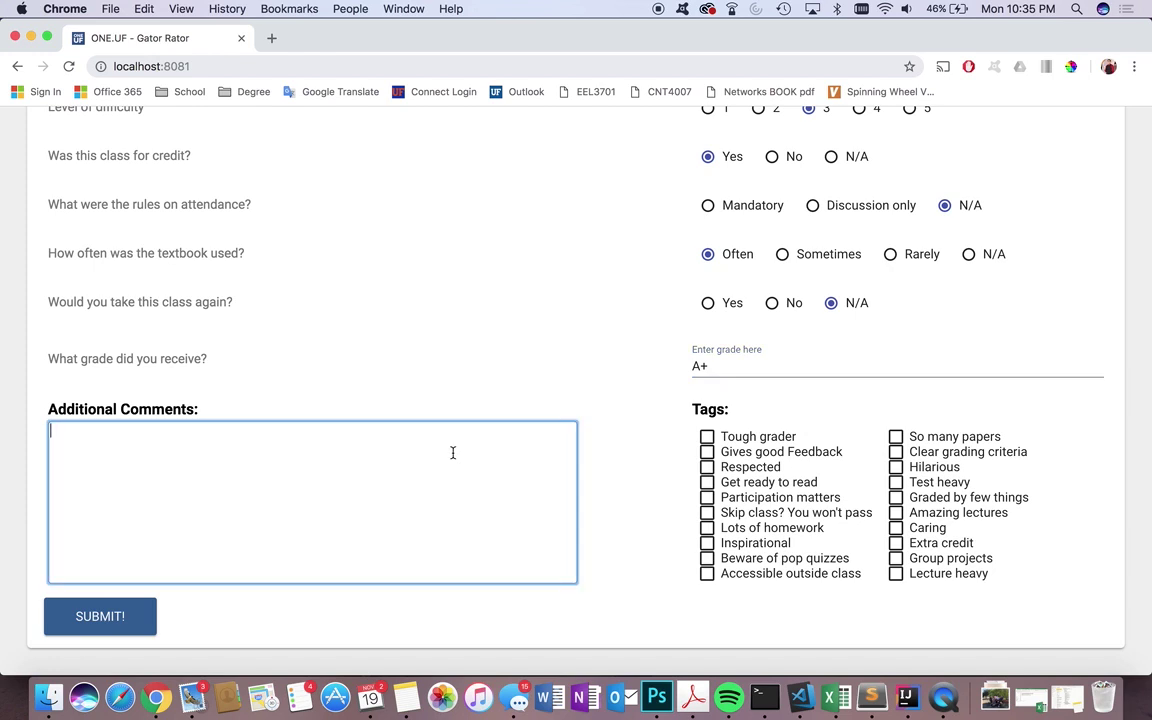
pyautogui.write('great professor!')
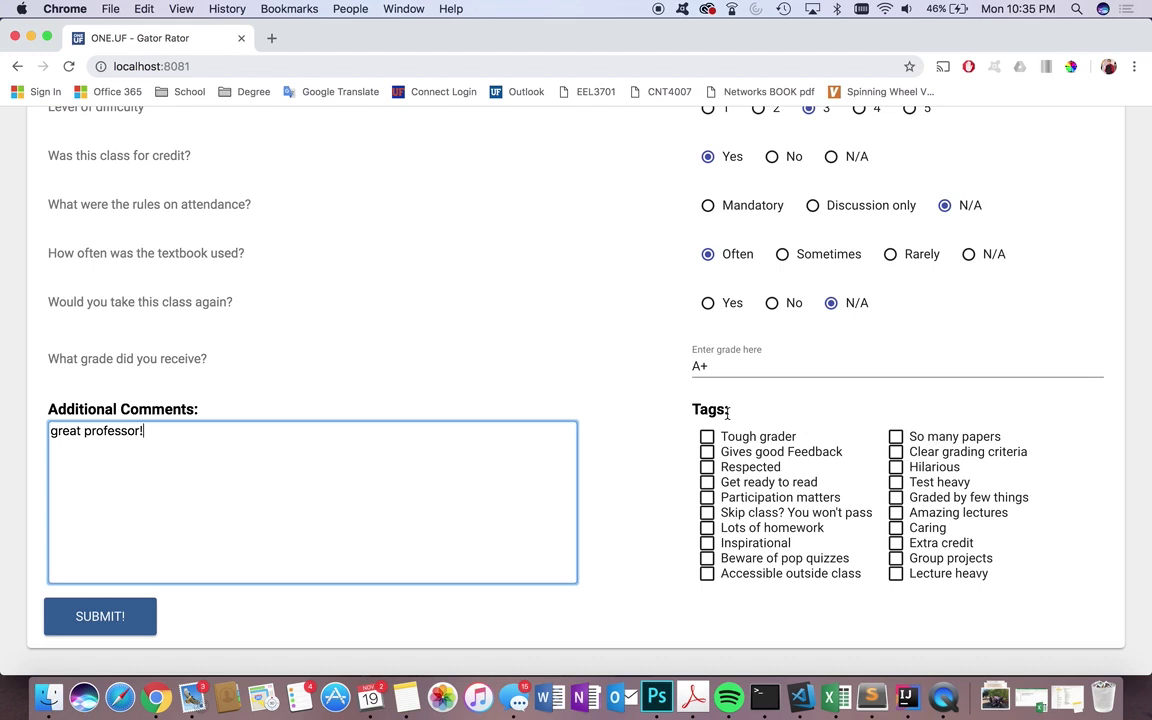
# - Add the Tough grader, Skip class? You won't pass, and Hilarious tags, then submit
pyautogui.click(707, 437)
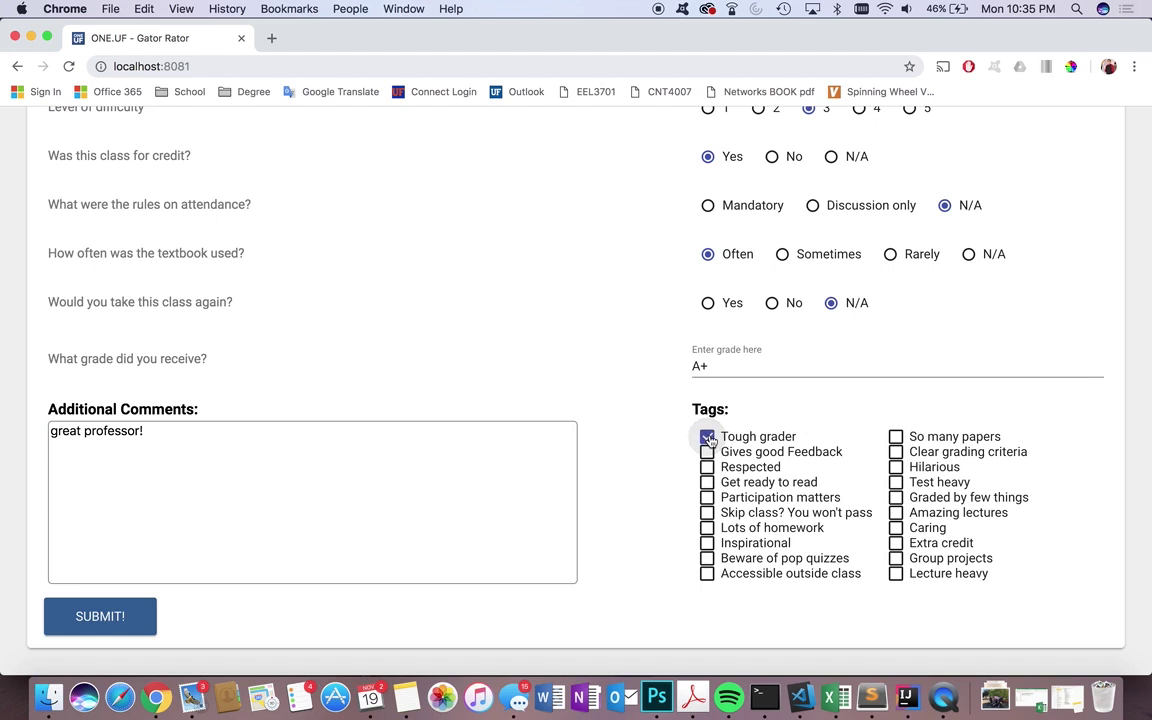
pyautogui.click(708, 513)
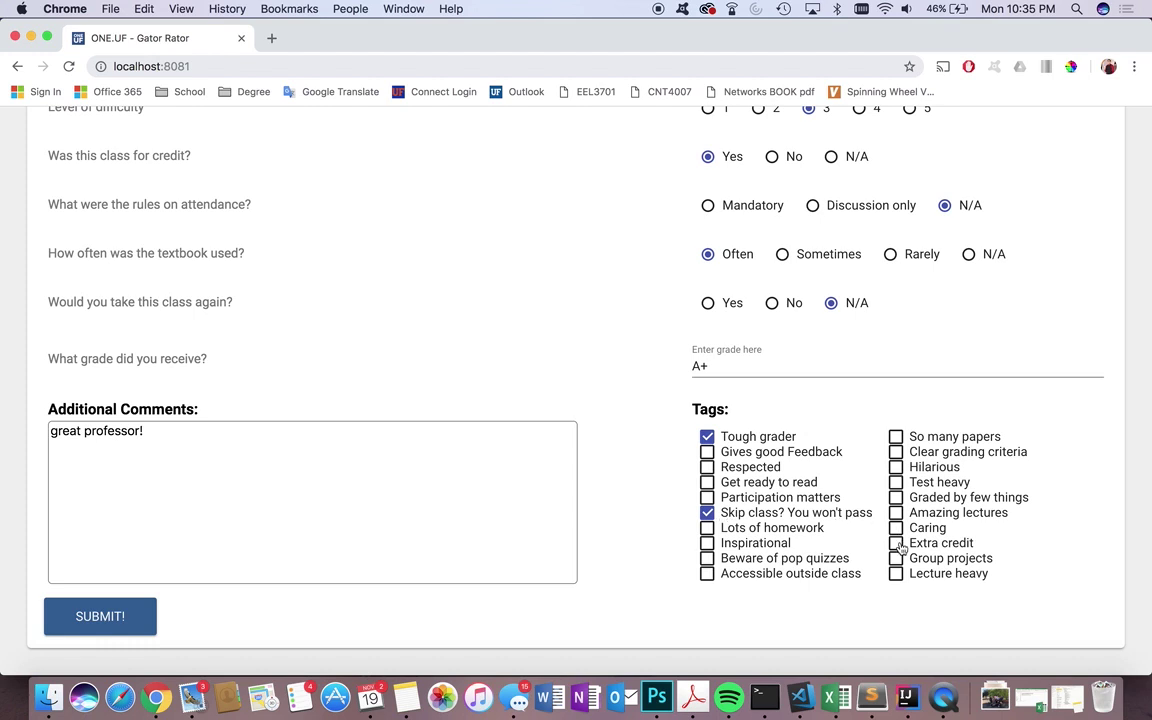
pyautogui.click(896, 468)
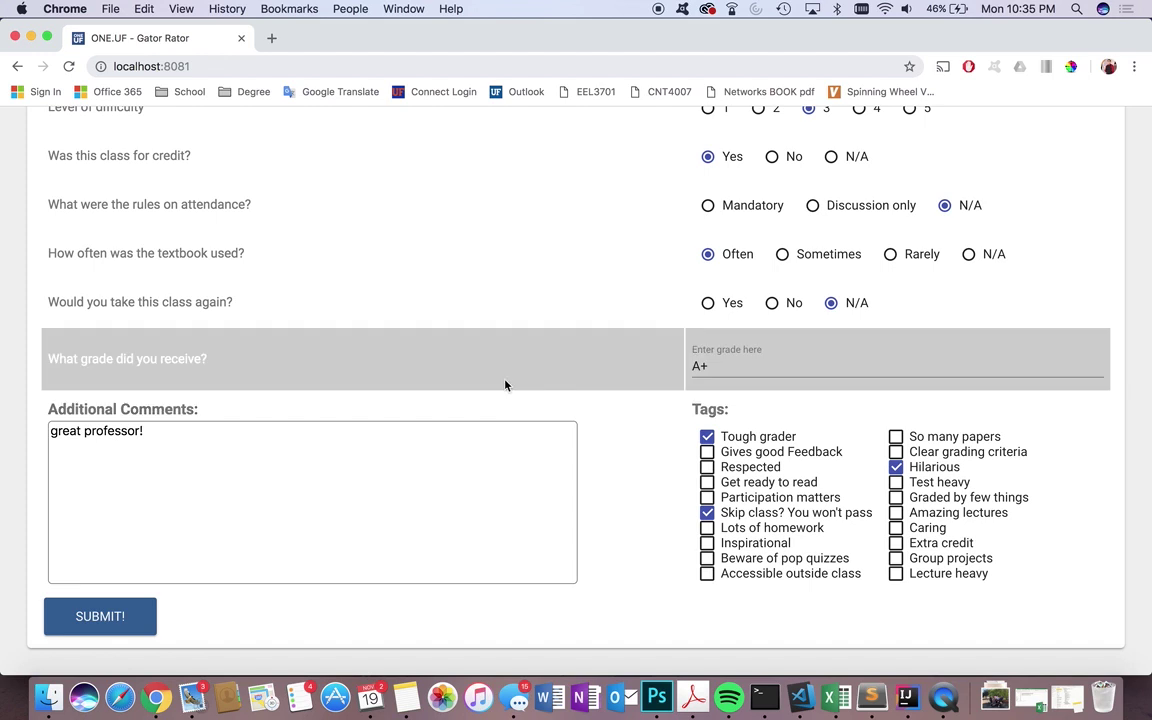
pyautogui.click(108, 617)
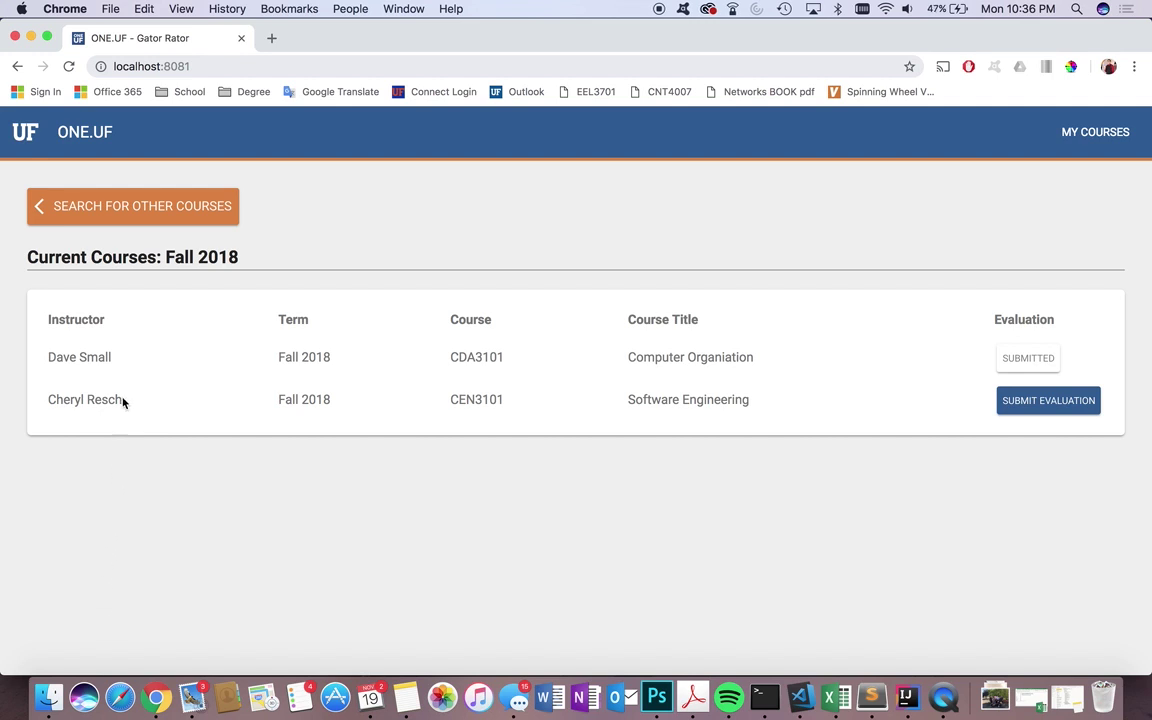
# - Search other courses for course code COP3530 to list its instructors
pyautogui.click(113, 196)
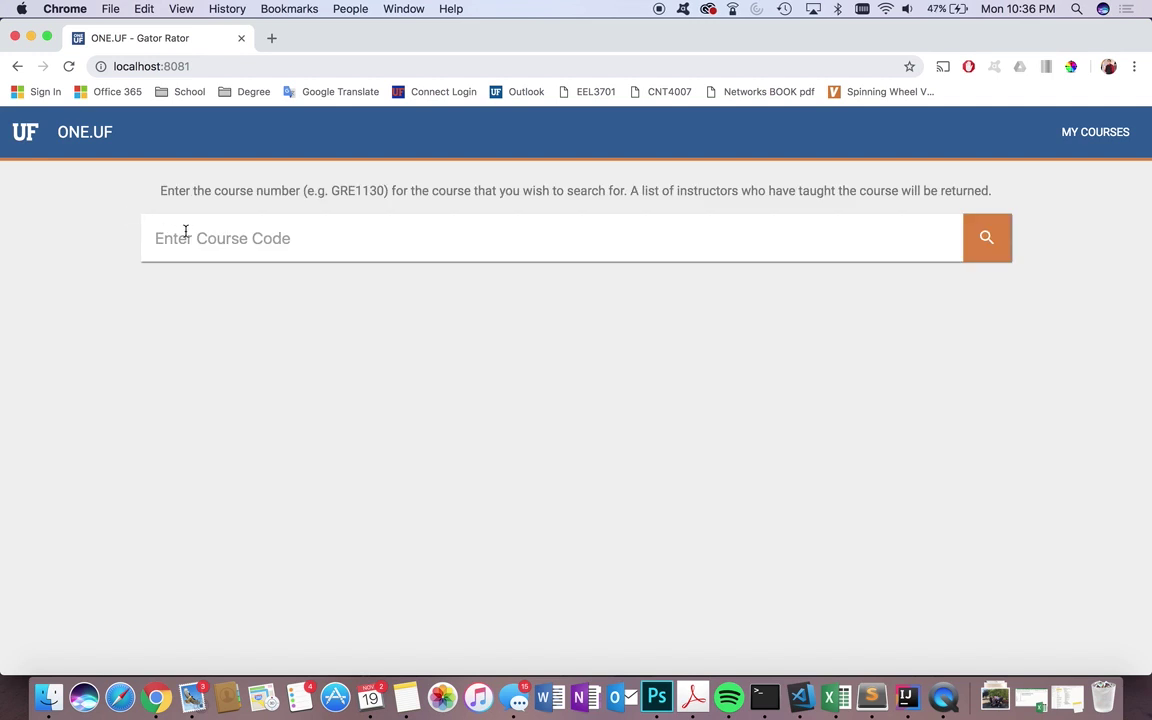
pyautogui.click(319, 239)
pyautogui.write('COP3530')
pyautogui.click(990, 243)
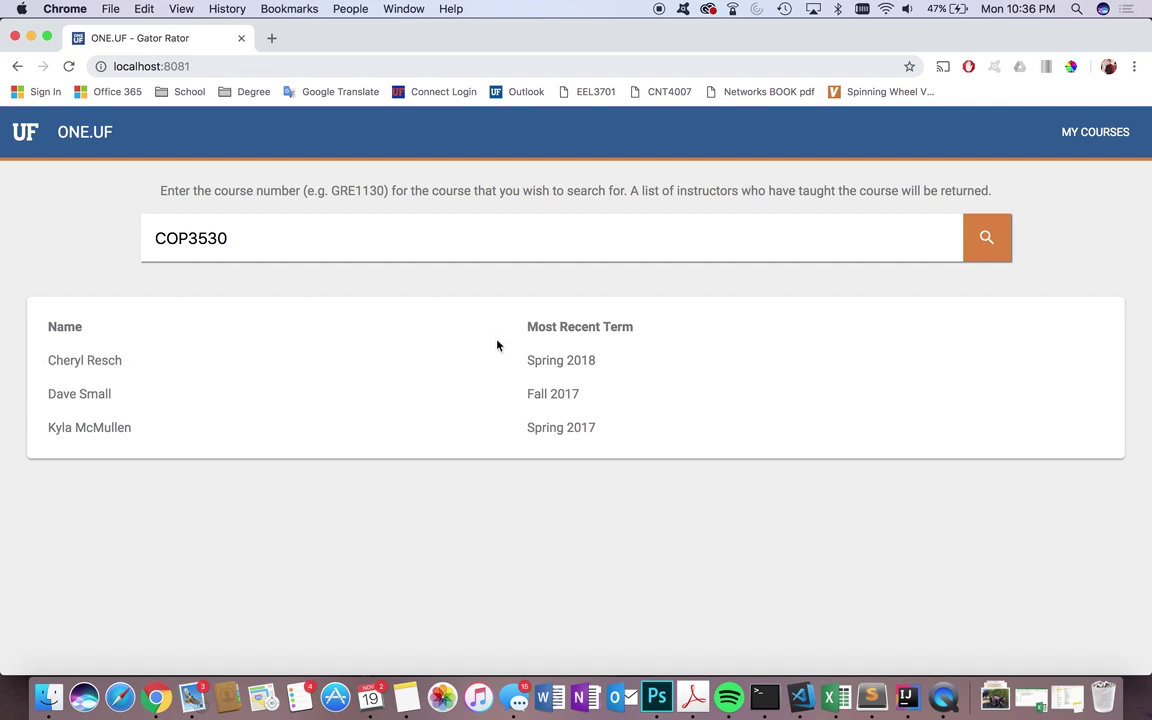
# - Open the top COP3530 instructor's course history page
pyautogui.click(277, 362)
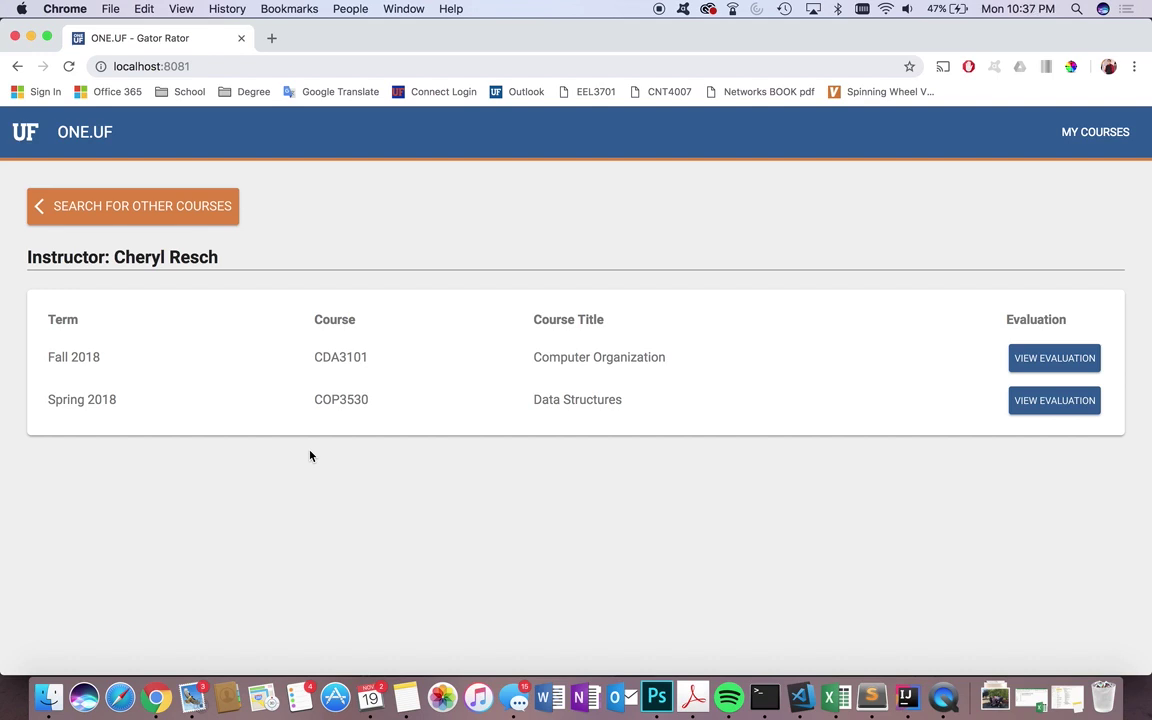
# - View the Fall 2018 CDA3101 evaluation results, reviewing the six averages and three student comments
pyautogui.click(1049, 362)
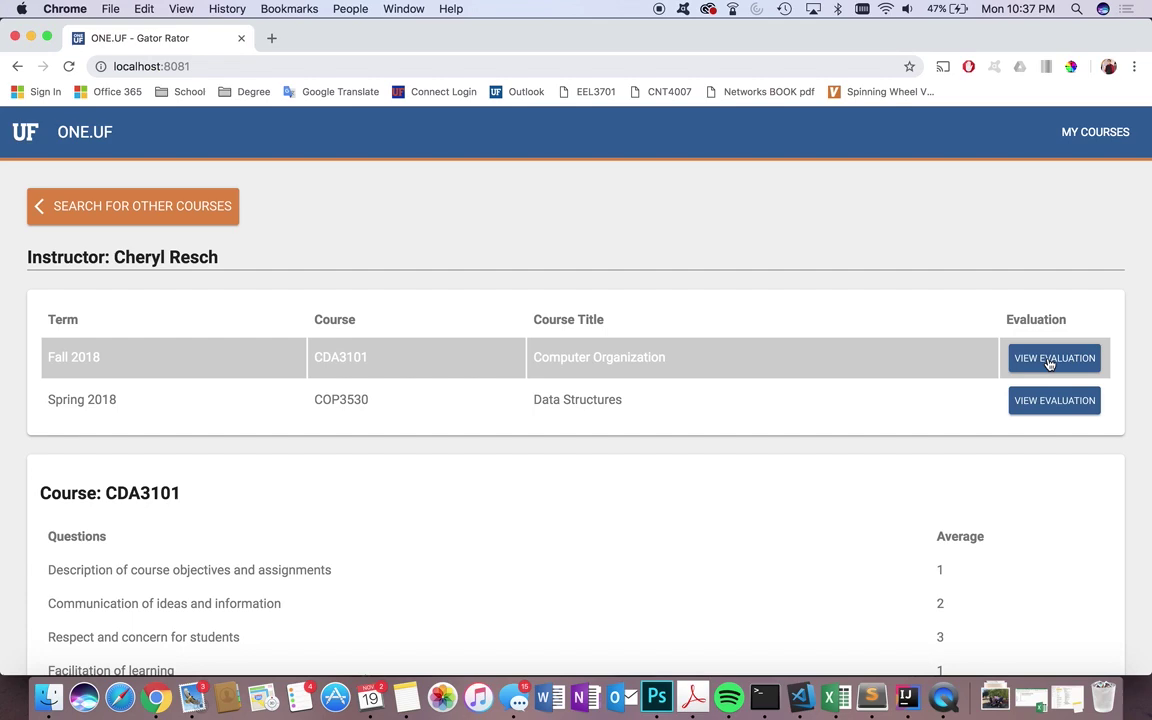
pyautogui.scroll(-1, 853, 458)
pyautogui.scroll(-4, 853, 458)
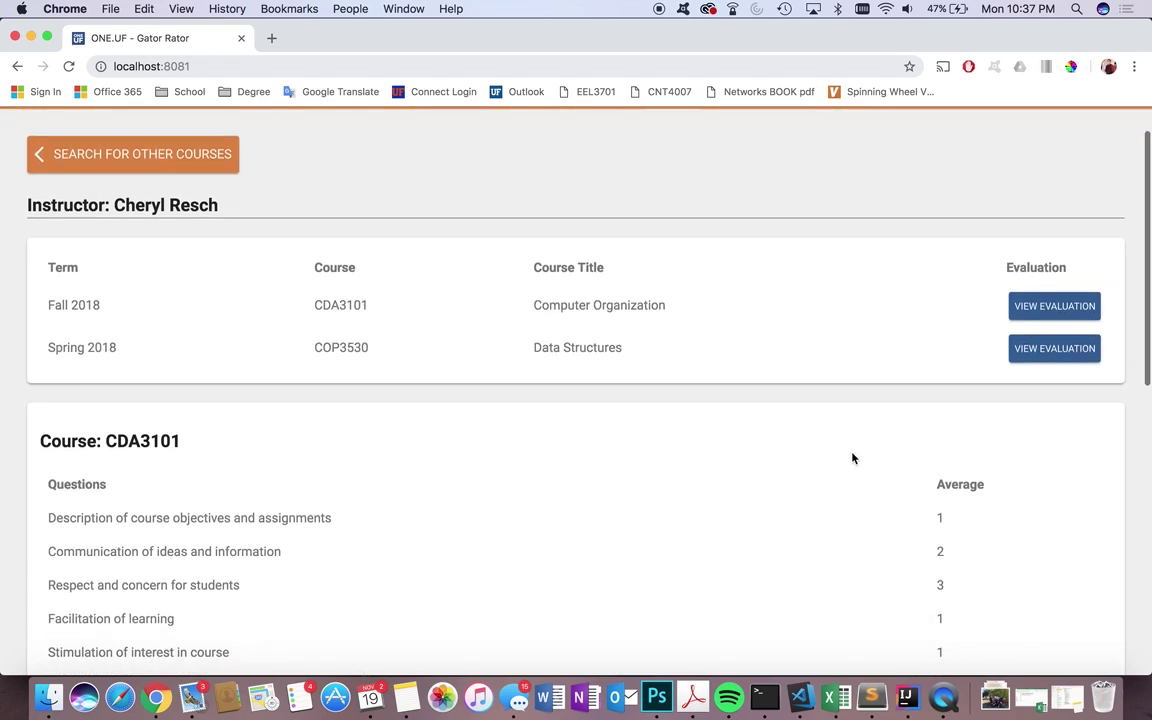
pyautogui.scroll(-2, 853, 458)
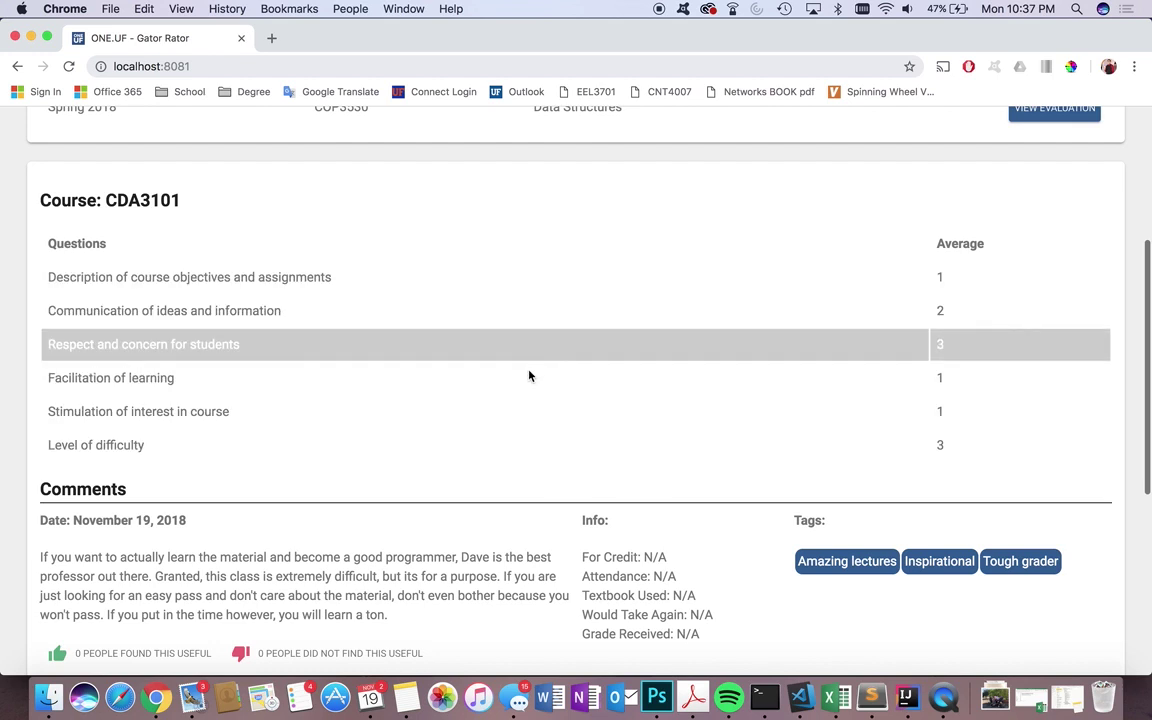
pyautogui.scroll(-3, 572, 490)
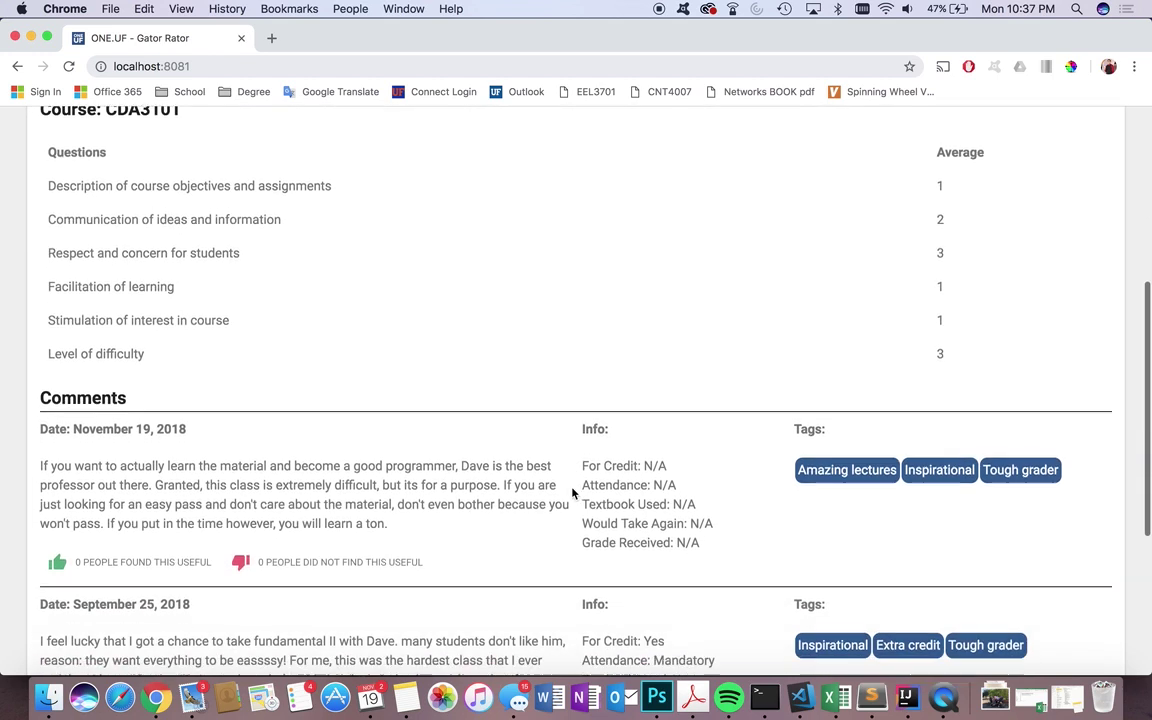
pyautogui.scroll(-5, 575, 528)
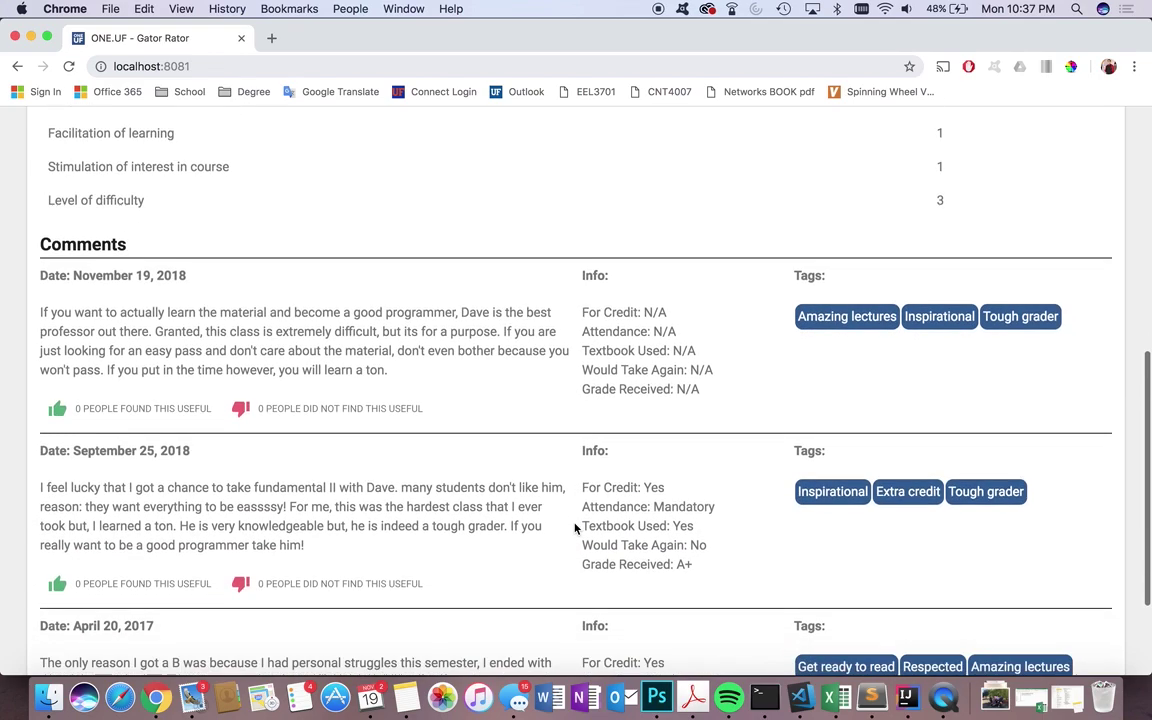
pyautogui.scroll(-1, 572, 535)
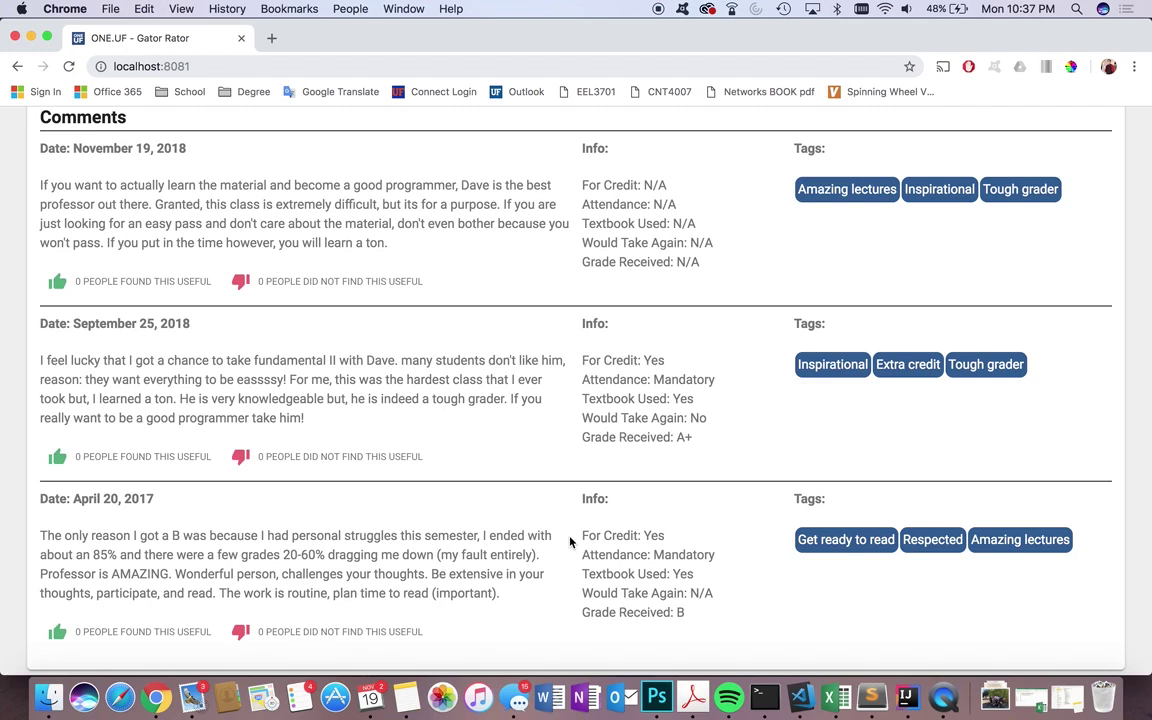
pyautogui.scroll(1, 570, 541)
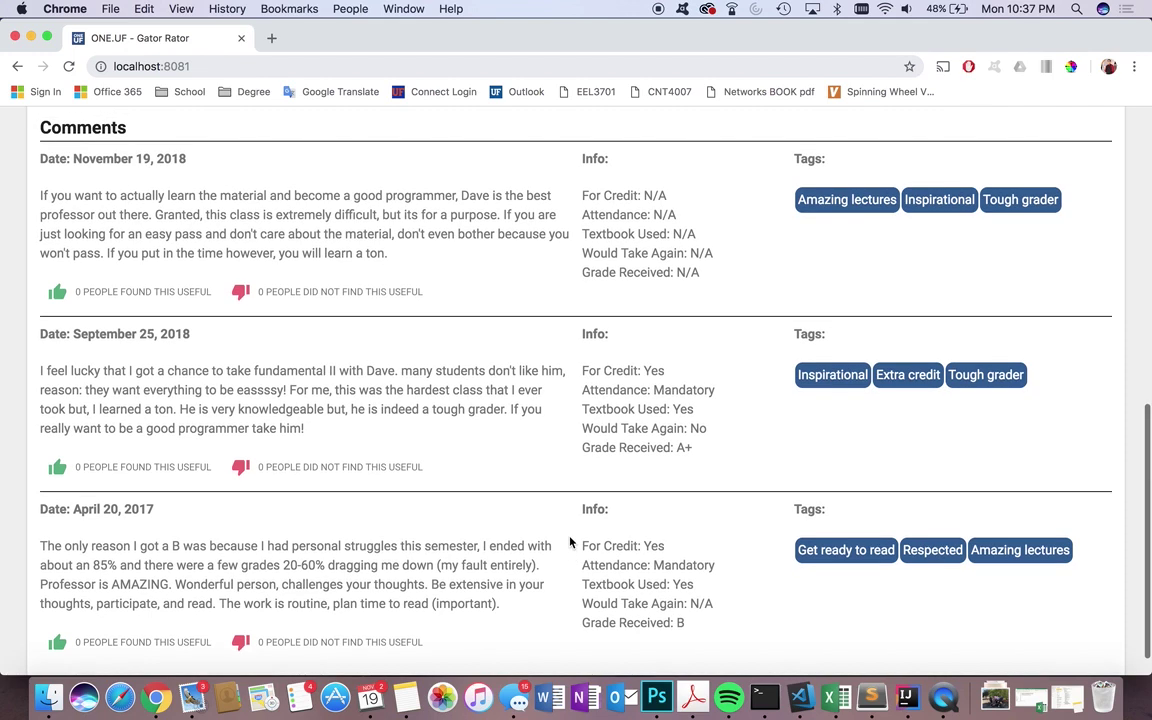
pyautogui.scroll(-1, 570, 541)
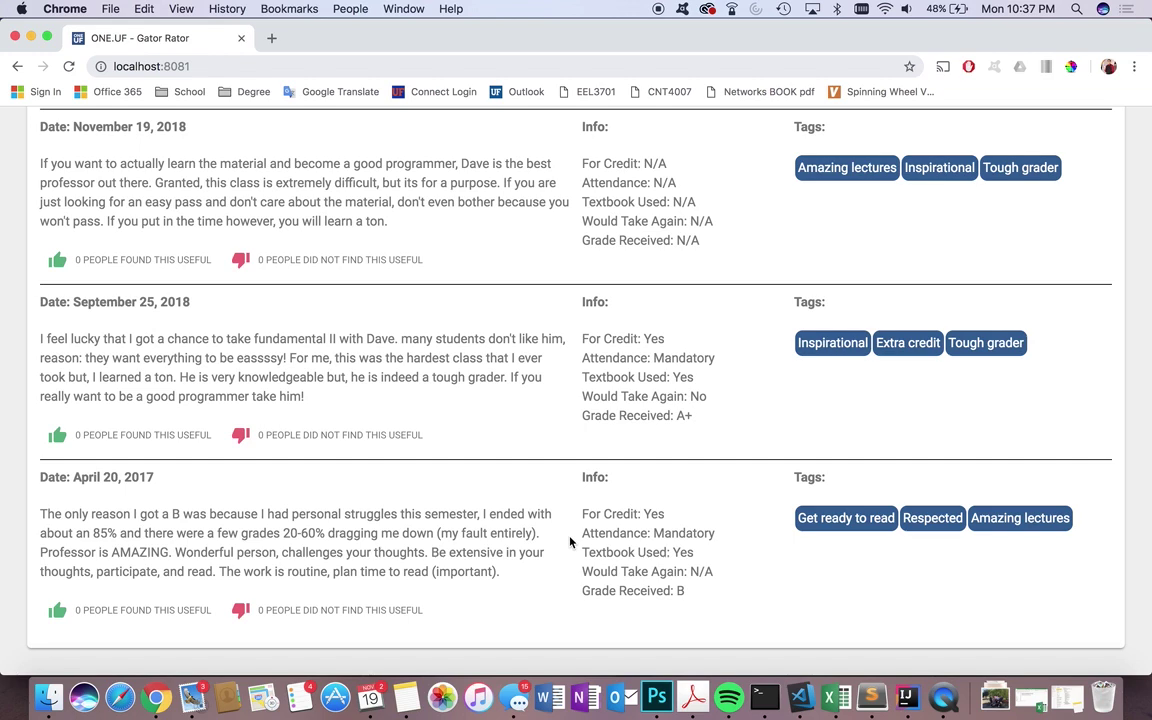
pyautogui.scroll(15, 570, 541)
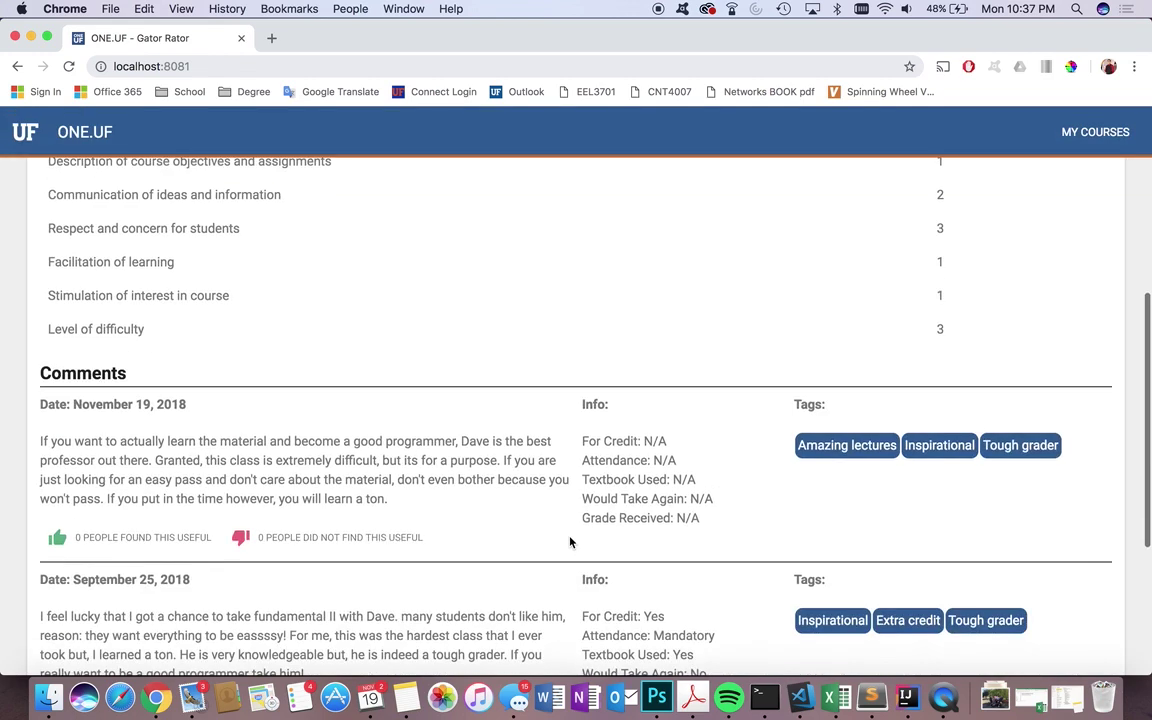